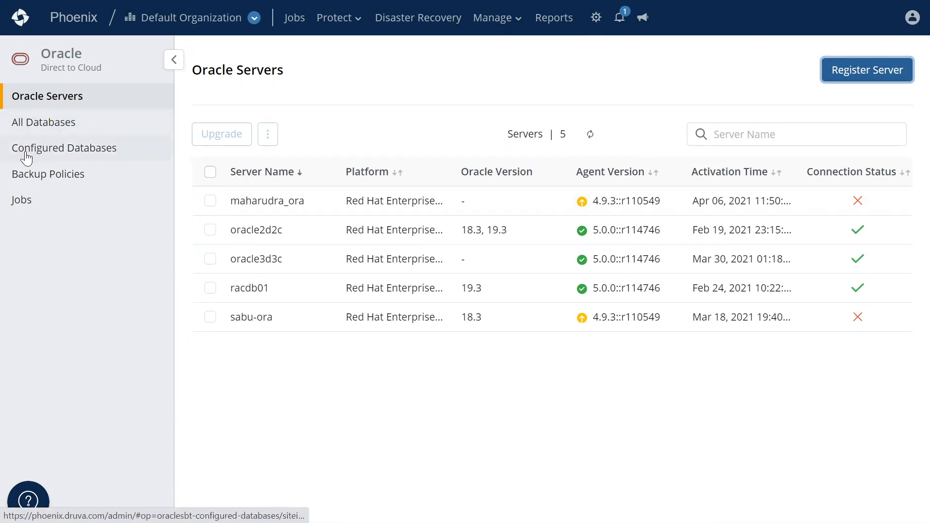
- Review the database authentication parameters of the +ASM1 database on racdb01 in the list of all databases
{"action": "left_click", "coordinate": [53, 129]}
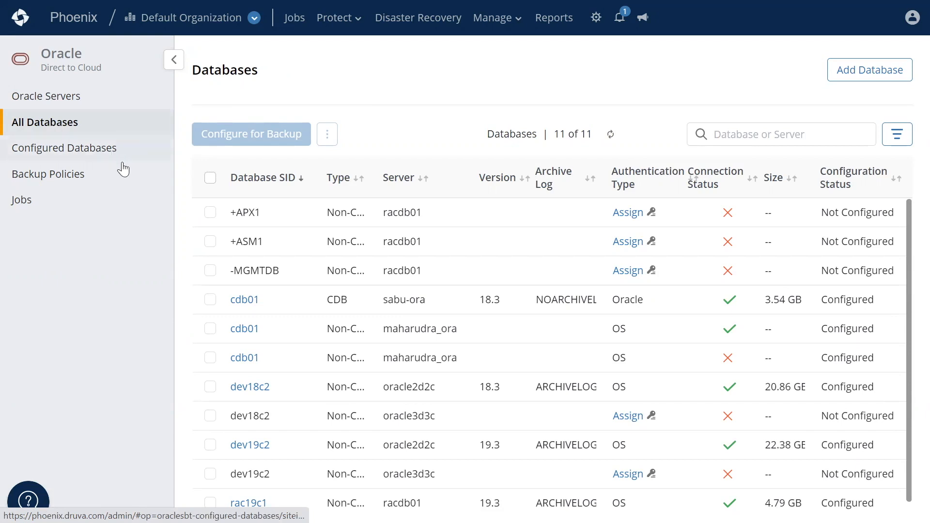
{"action": "left_click", "coordinate": [249, 247]}
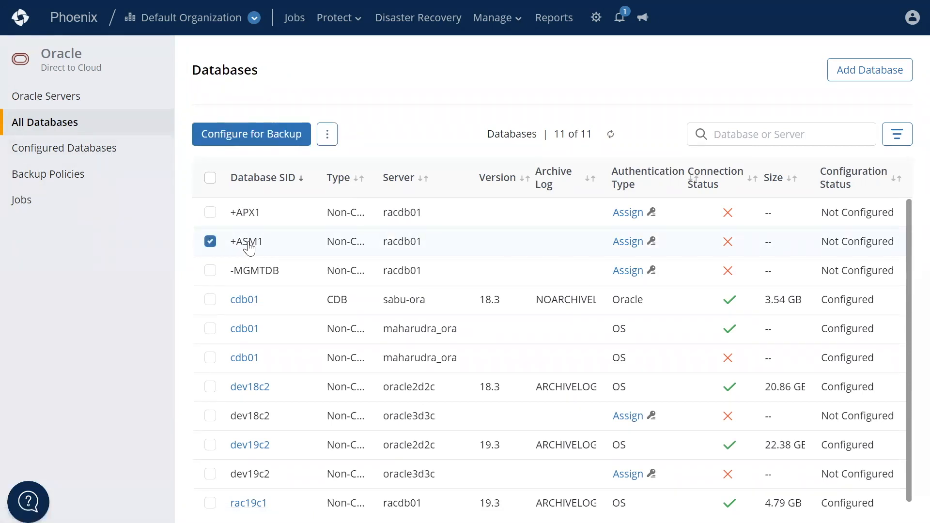
{"action": "left_click", "coordinate": [628, 242]}
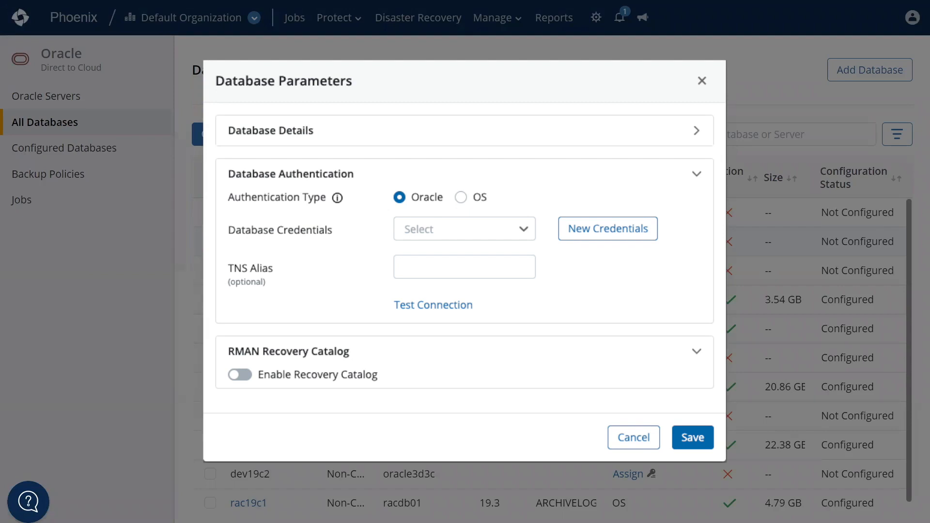
{"action": "key", "text": "Escape"}
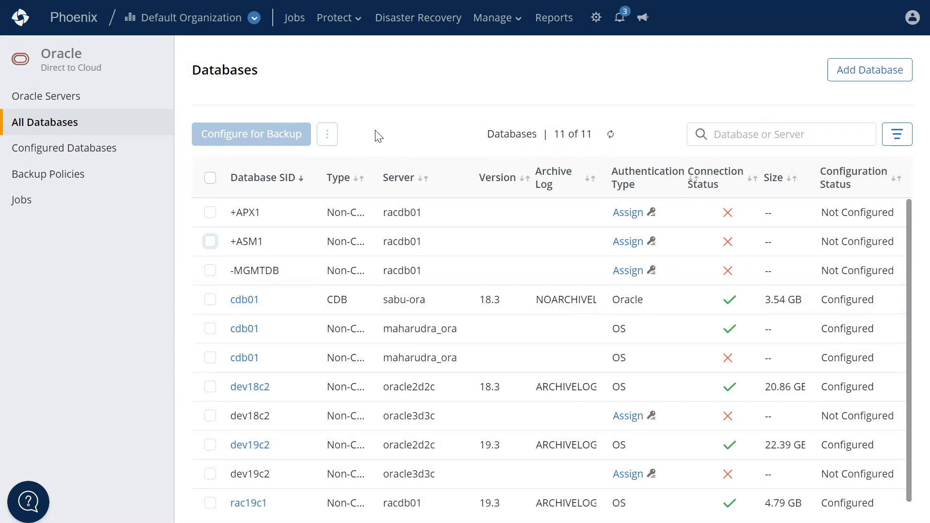
- Try to configure the +ASM1 database for backup with the CP15Feb2021 policy, and discard the configuration
{"action": "key", "text": "space"}
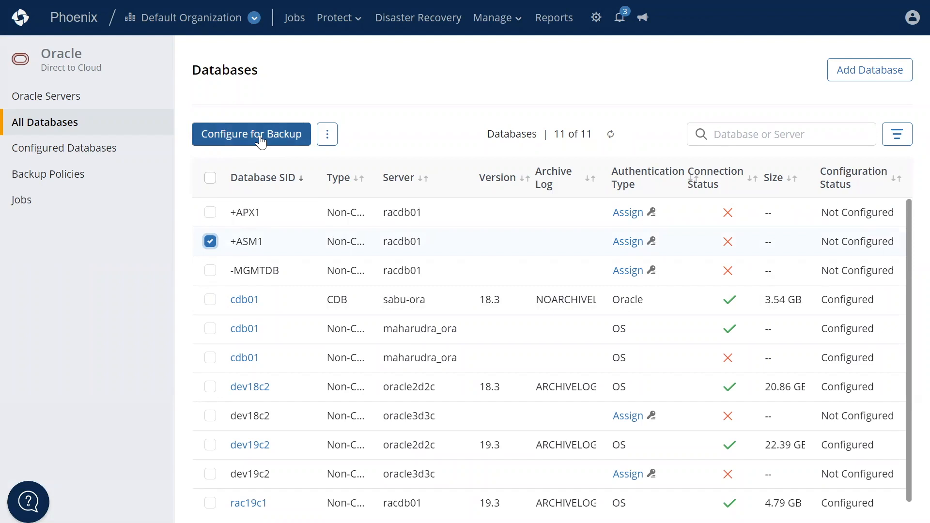
{"action": "left_click", "coordinate": [261, 141]}
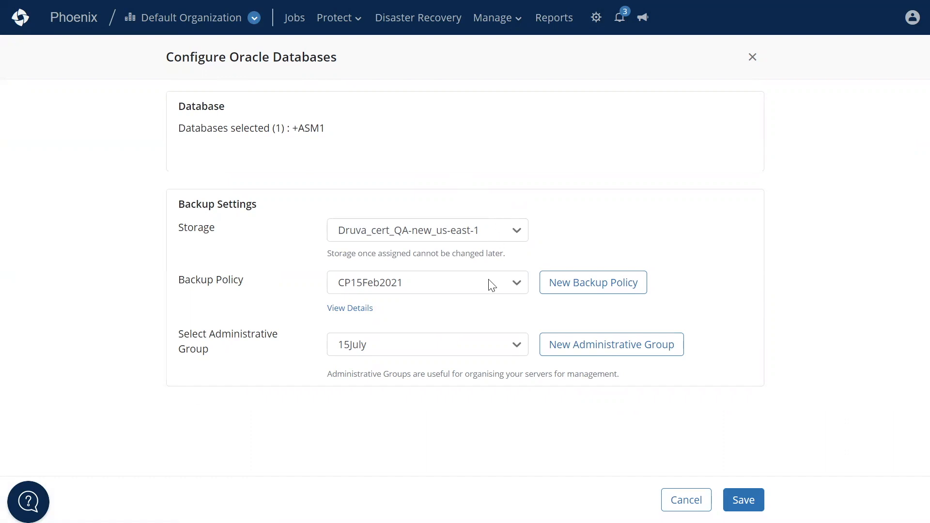
{"action": "left_click", "coordinate": [517, 286]}
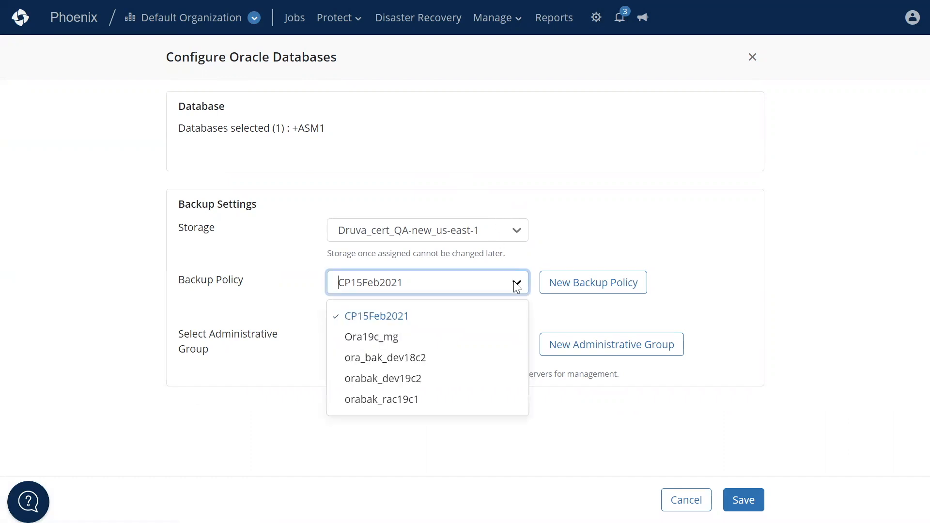
{"action": "left_click", "coordinate": [415, 314]}
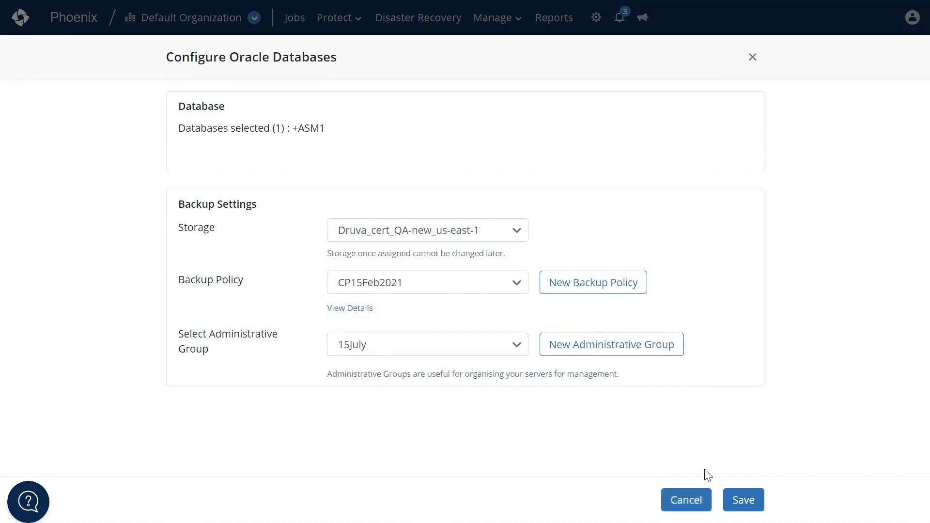
{"action": "left_click", "coordinate": [700, 494]}
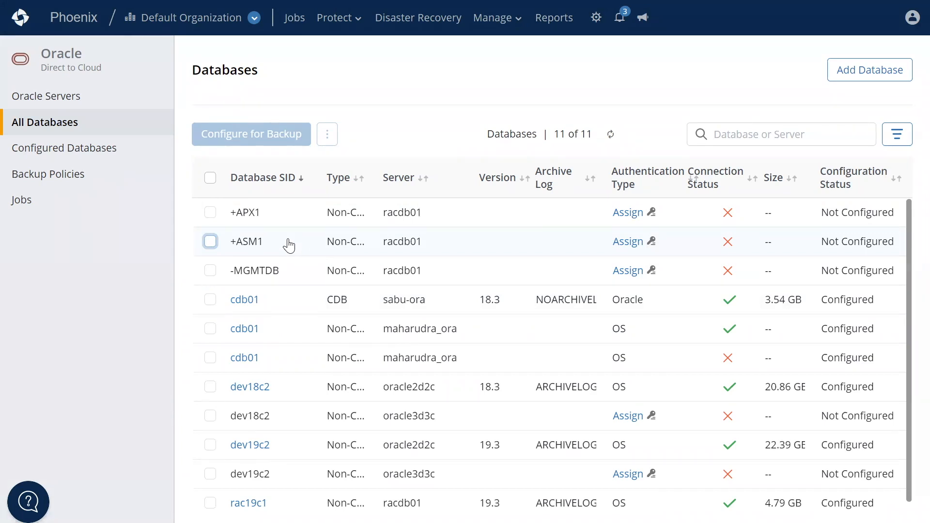
- Examine the backup type choices in the backup schedule of the ora_bak_dev18c2 policy
{"action": "left_click", "coordinate": [71, 151]}
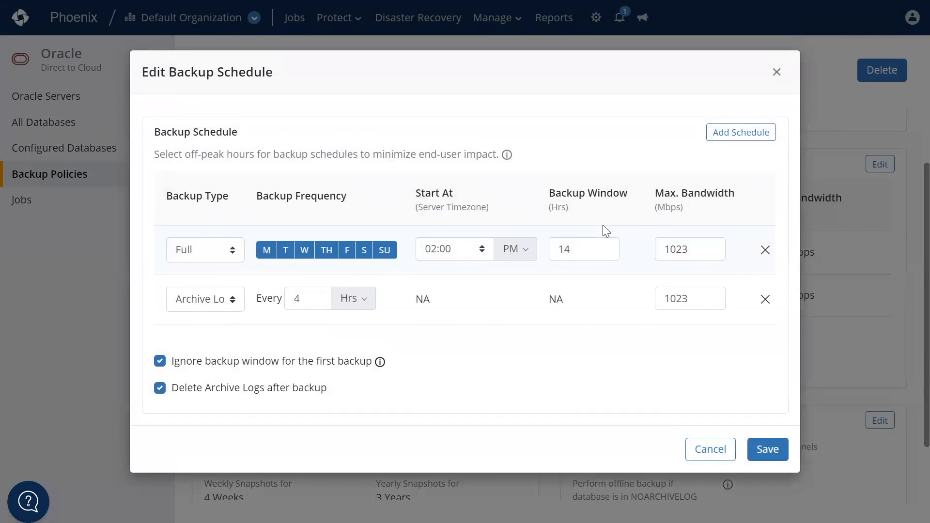
{"action": "left_click", "coordinate": [233, 250]}
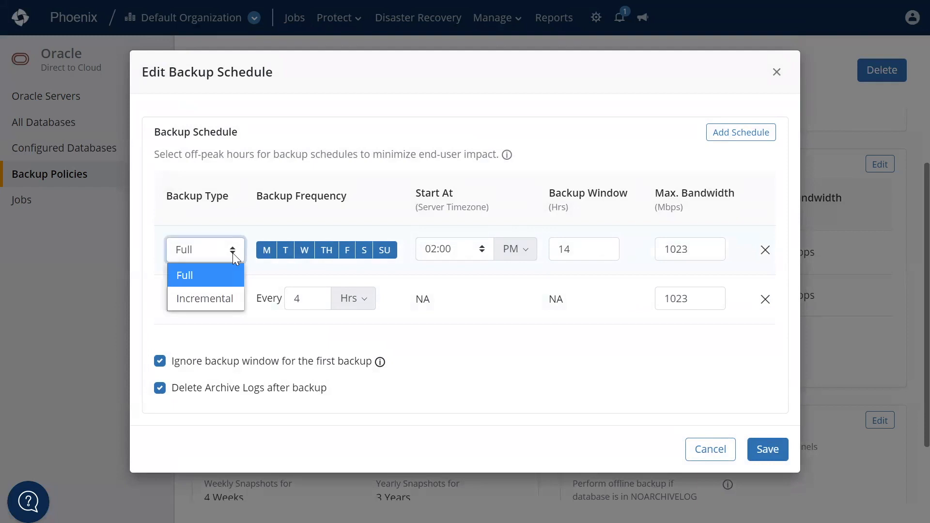
{"action": "left_click", "coordinate": [275, 272]}
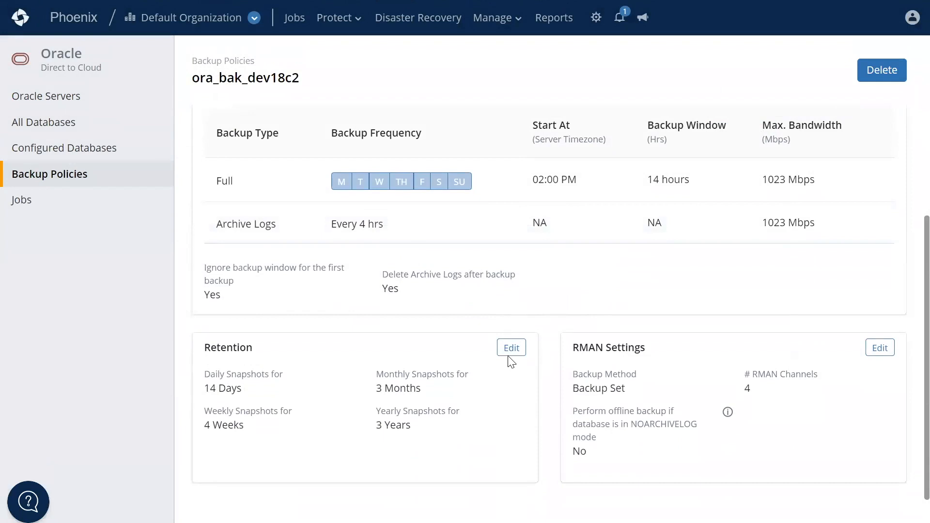
- Examine the editable retention and RMAN settings of the ora_bak_dev18c2 policy, closing both without saving
{"action": "left_click", "coordinate": [507, 355]}
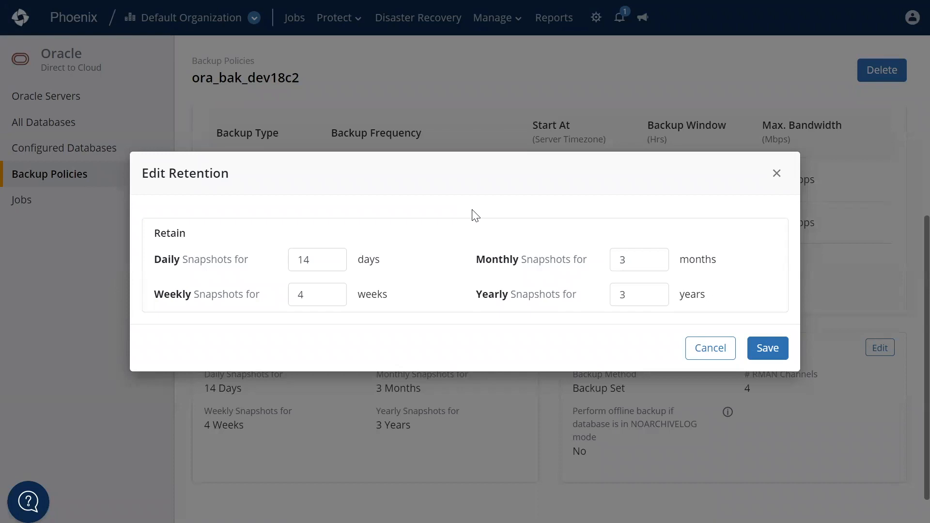
{"action": "key", "text": "Escape"}
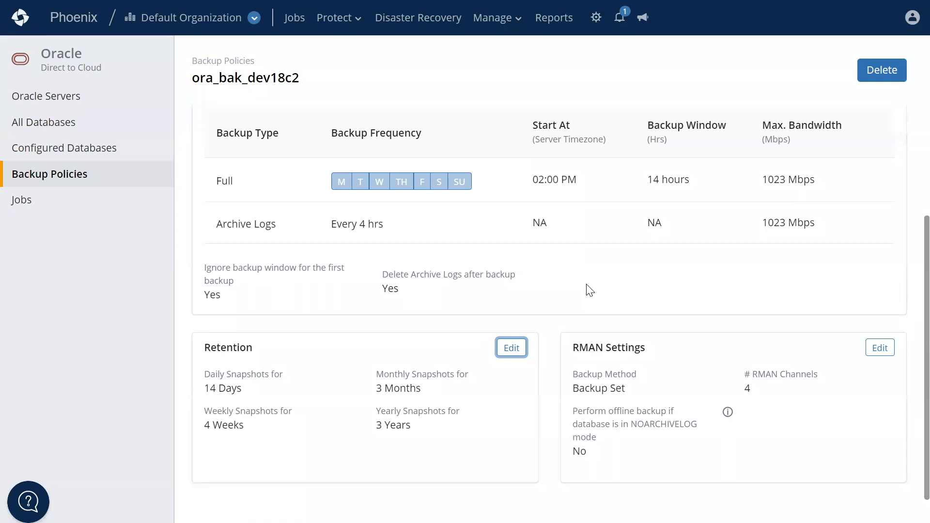
{"action": "left_click", "coordinate": [880, 349]}
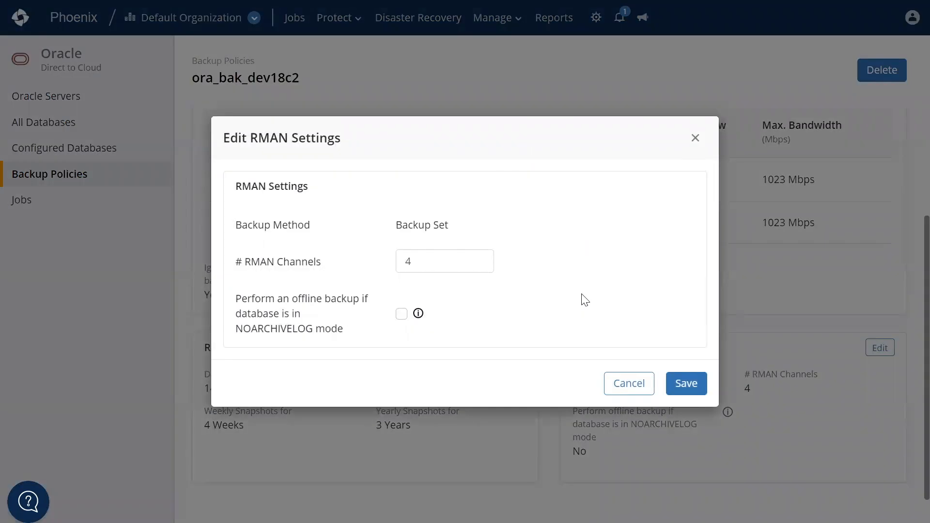
{"action": "key", "text": "Escape"}
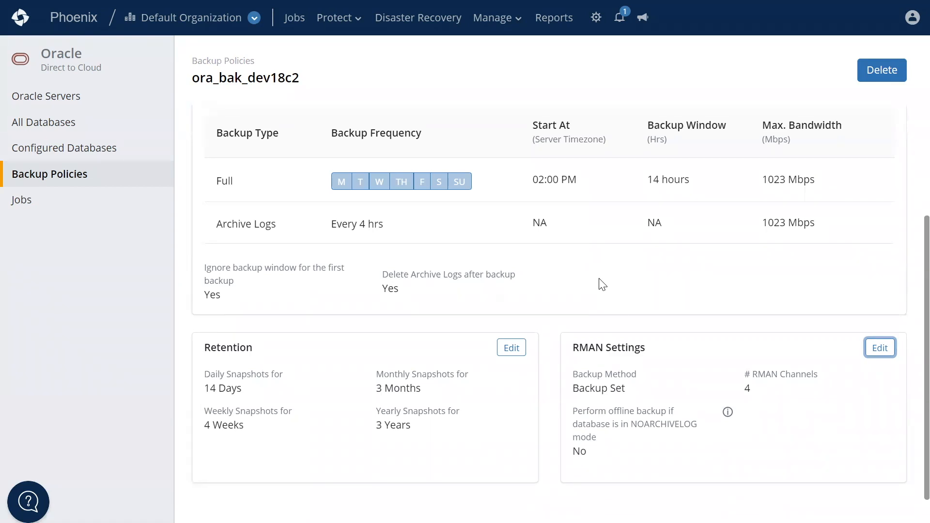
- Start a full backup of the configured database dev19c2 and check its status in the Oracle jobs list
{"action": "left_click", "coordinate": [82, 150]}
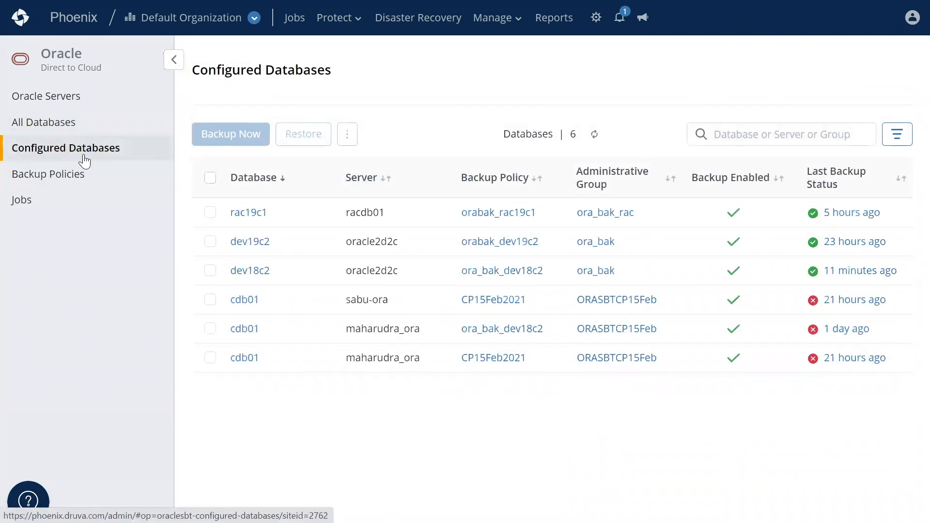
{"action": "left_click", "coordinate": [249, 243]}
{"action": "left_click", "coordinate": [804, 73]}
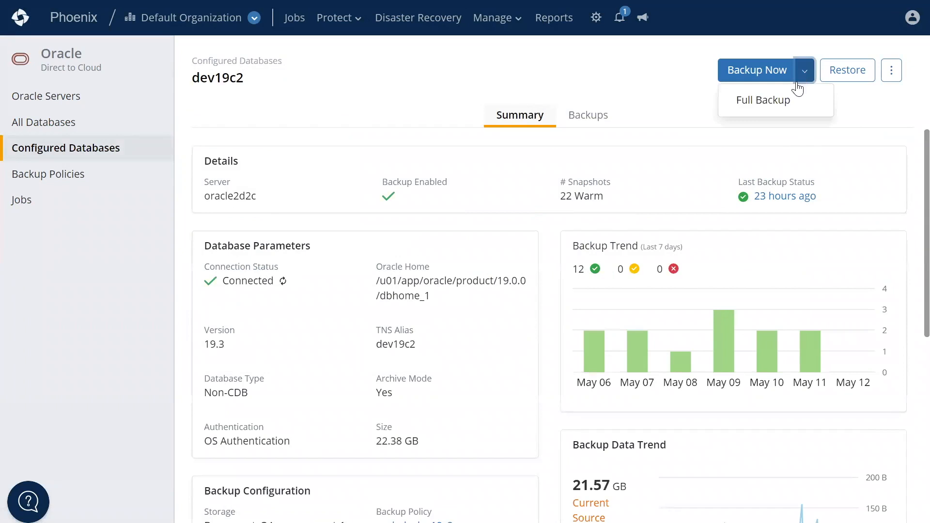
{"action": "left_click", "coordinate": [774, 102]}
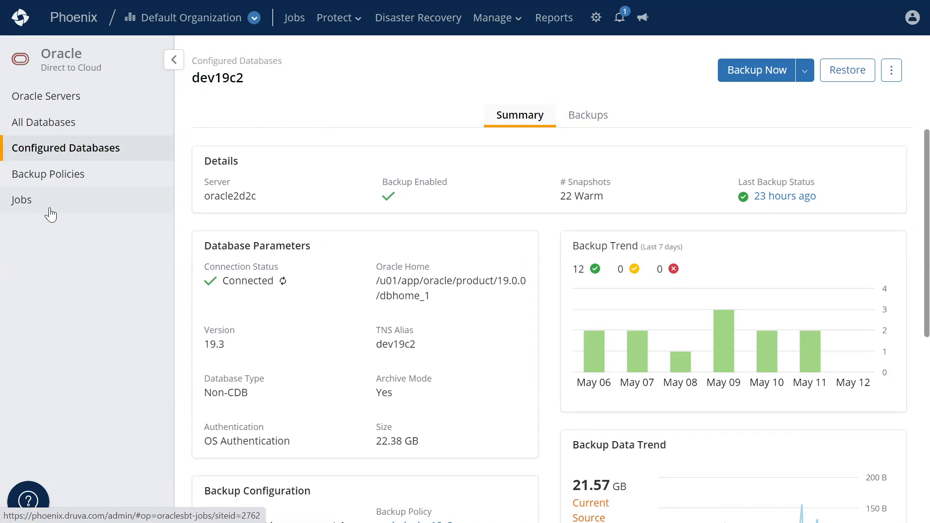
{"action": "left_click", "coordinate": [30, 206]}
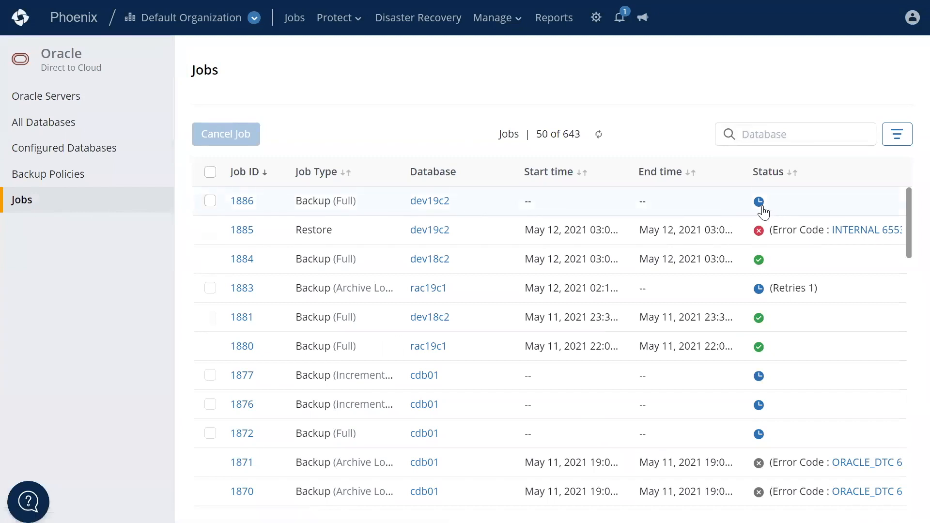
{"action": "mouse_move", "coordinate": [763, 212]}
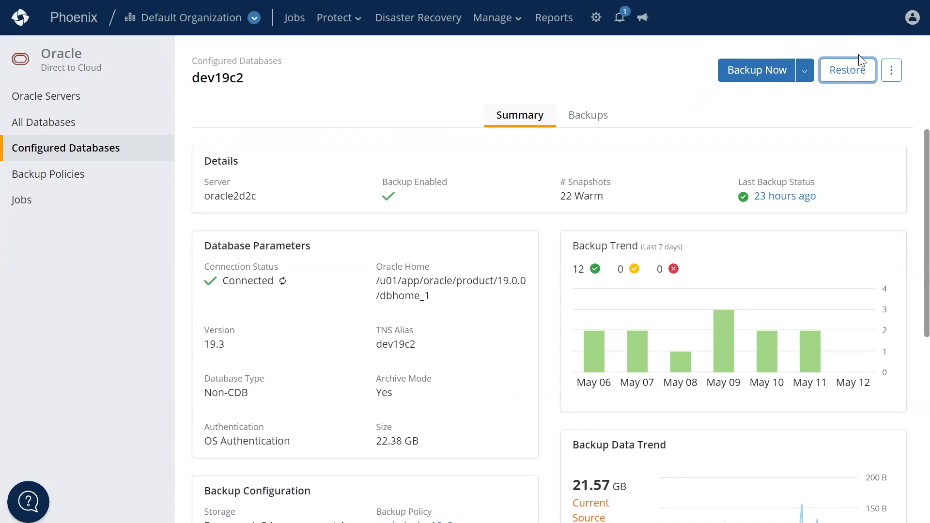
- Begin a Snapshot Restore of the dev19c2 database from the May 11, 2021 17:49:13 snapshot
{"action": "left_click", "coordinate": [848, 72]}
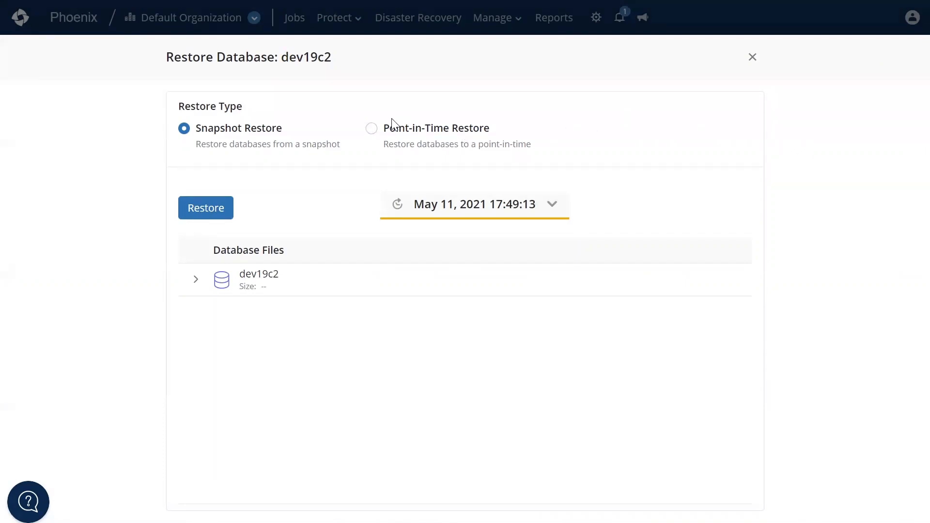
{"action": "left_click", "coordinate": [372, 129]}
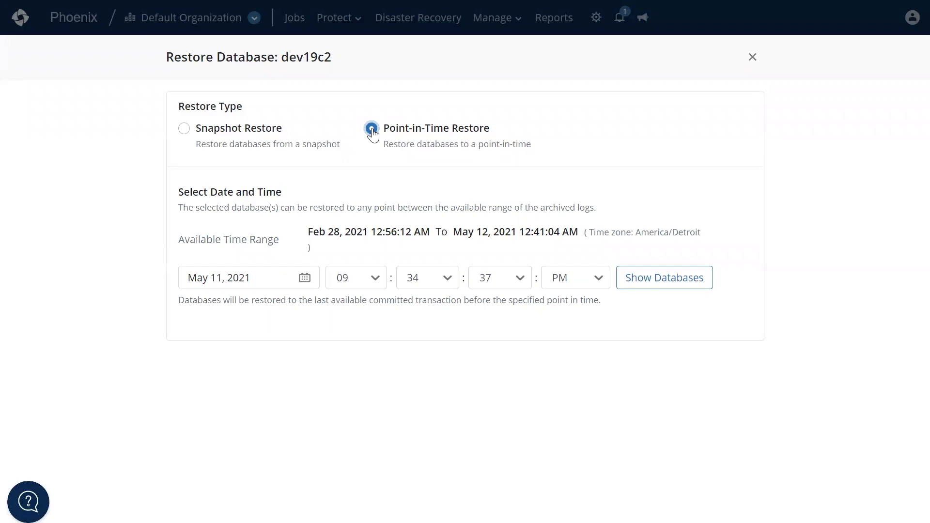
{"action": "left_click", "coordinate": [184, 128]}
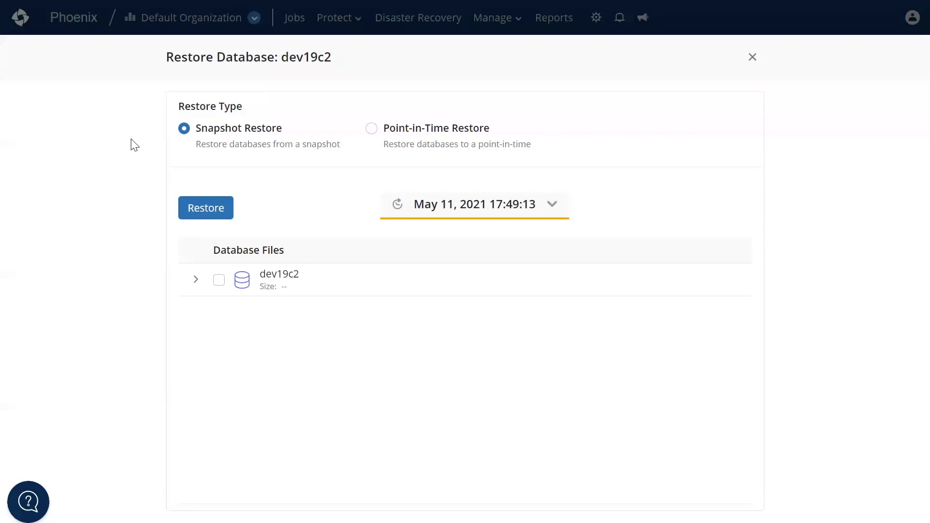
{"action": "left_click", "coordinate": [218, 280]}
{"action": "left_click", "coordinate": [206, 213]}
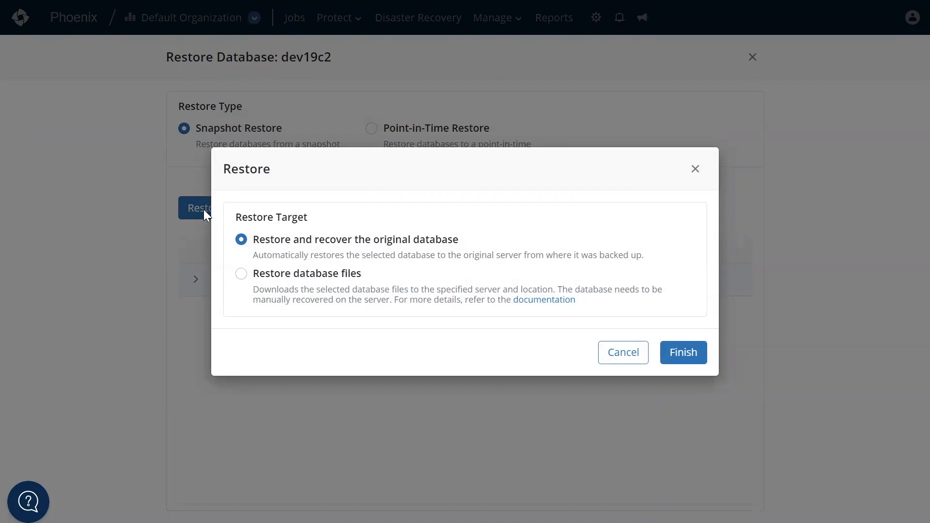
- Set the restore target to database files only, with oracle3d3c as the destination server
{"action": "left_click", "coordinate": [240, 273]}
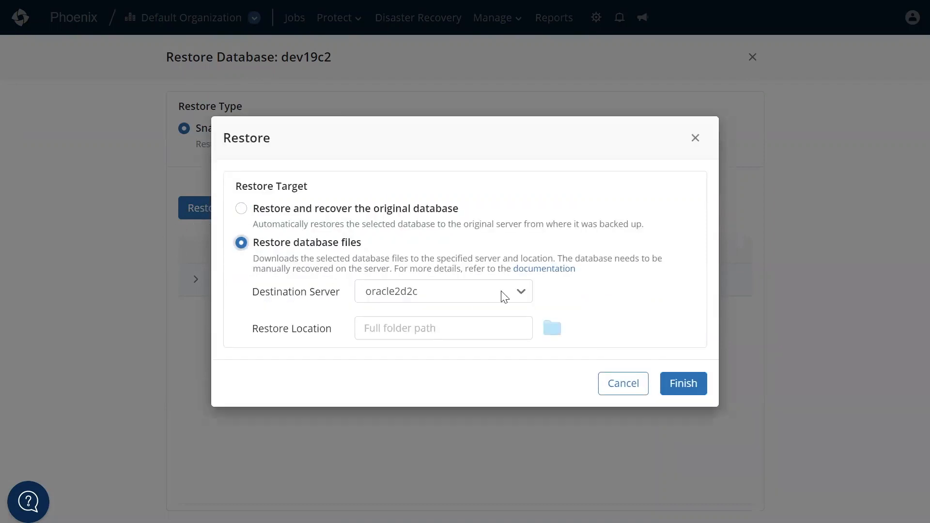
{"action": "left_click", "coordinate": [521, 292]}
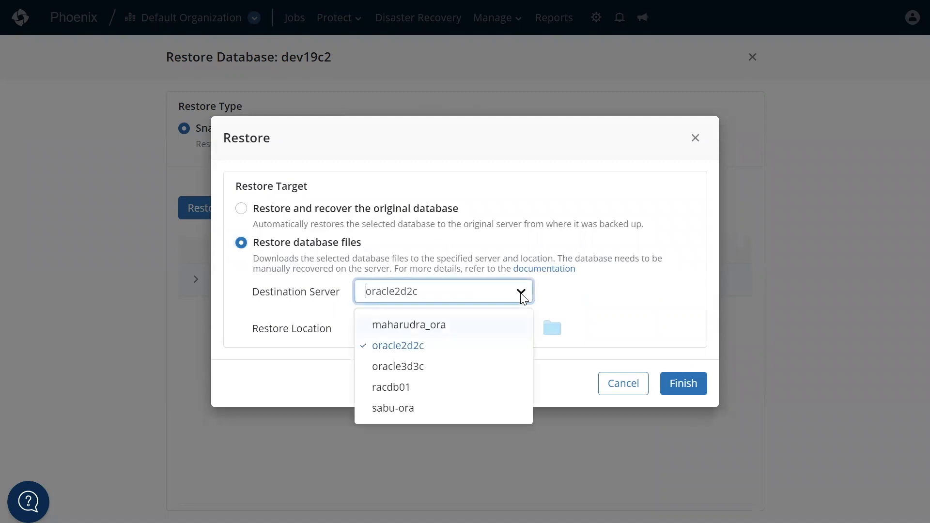
{"action": "left_click", "coordinate": [473, 374]}
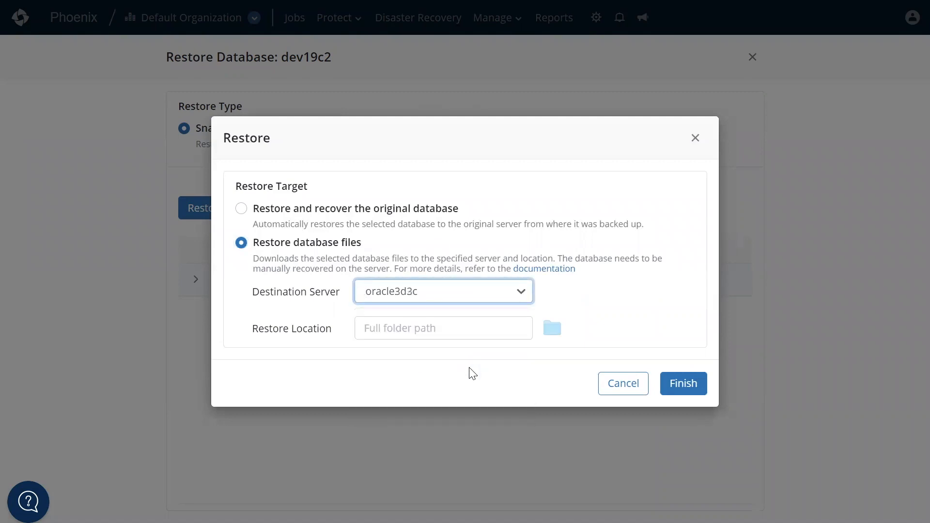
- Set the restore location to /u02/oradata/DEV19C2/datafile and submit the restore request
{"action": "left_click", "coordinate": [555, 332]}
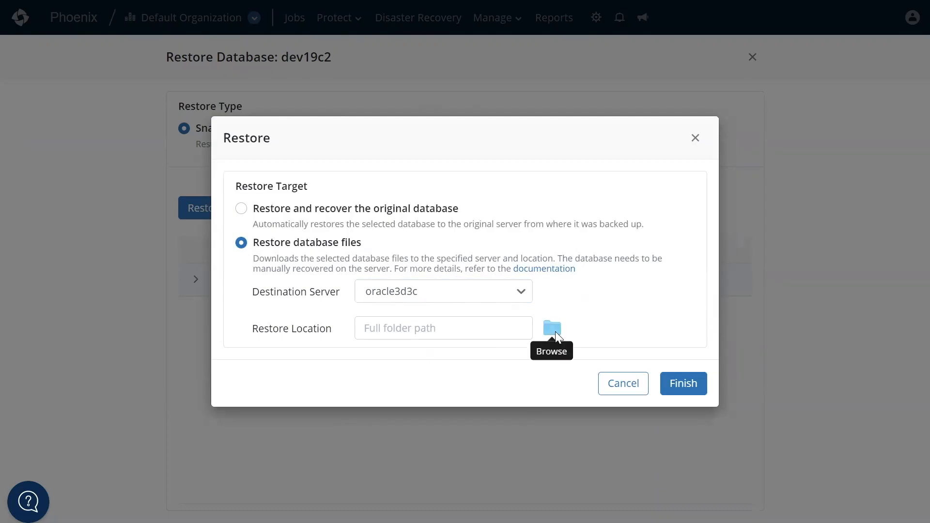
{"action": "scroll", "coordinate": [376, 329], "scroll_direction": "down", "scroll_amount": 5}
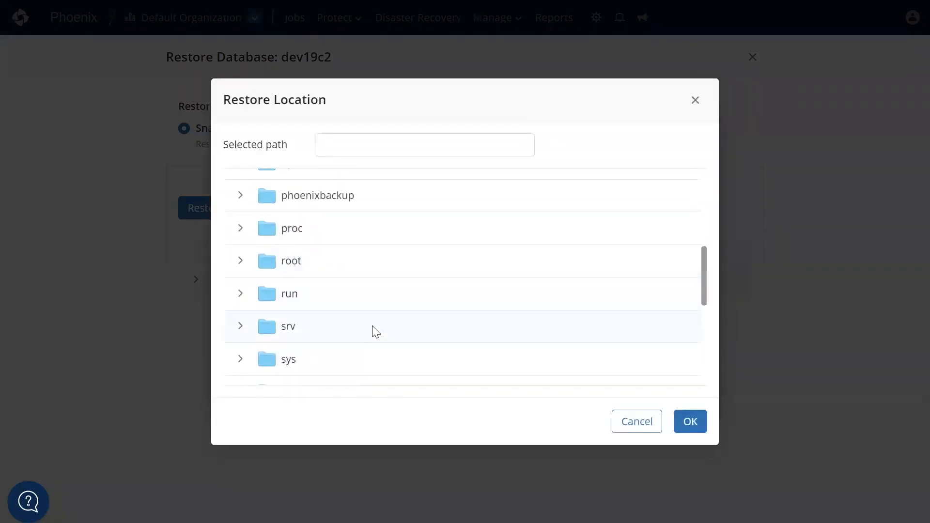
{"action": "scroll", "coordinate": [376, 332], "scroll_direction": "down", "scroll_amount": 3}
{"action": "left_click", "coordinate": [270, 318]}
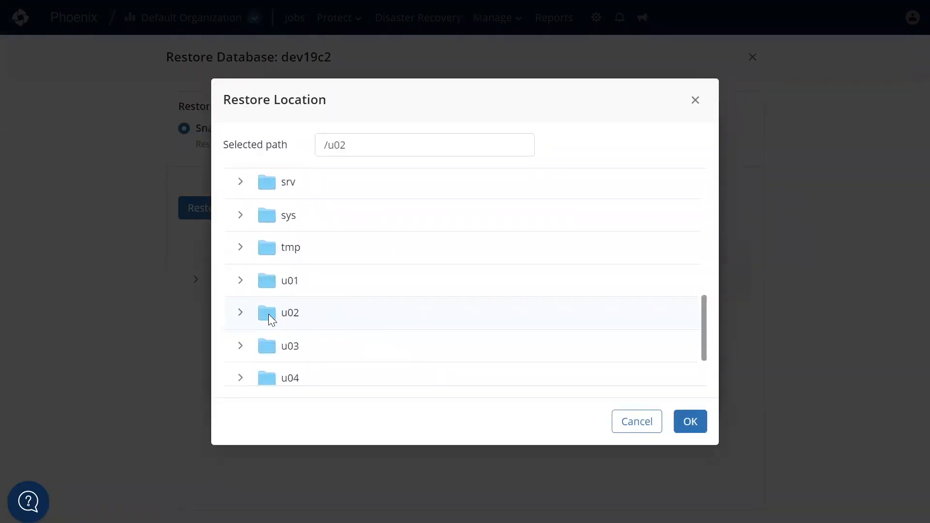
{"action": "left_click", "coordinate": [240, 312]}
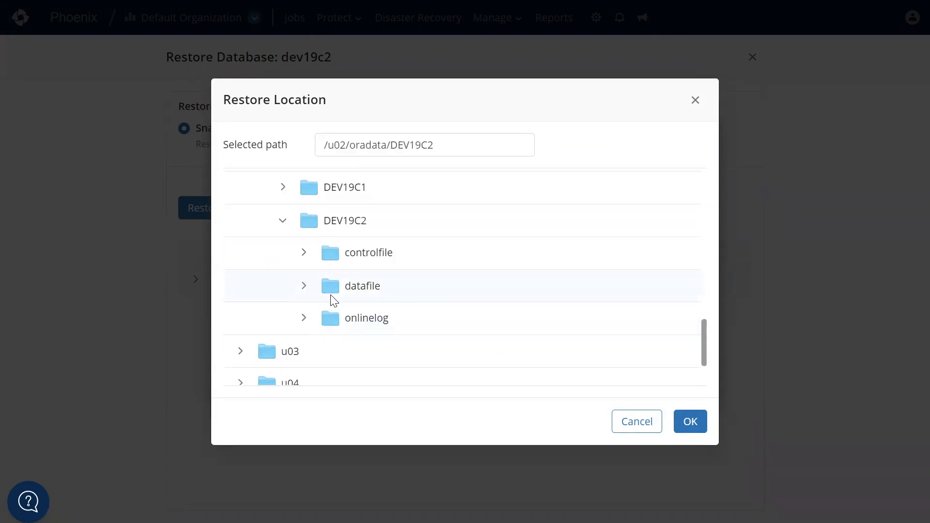
{"action": "left_click", "coordinate": [333, 299]}
{"action": "left_click", "coordinate": [695, 422]}
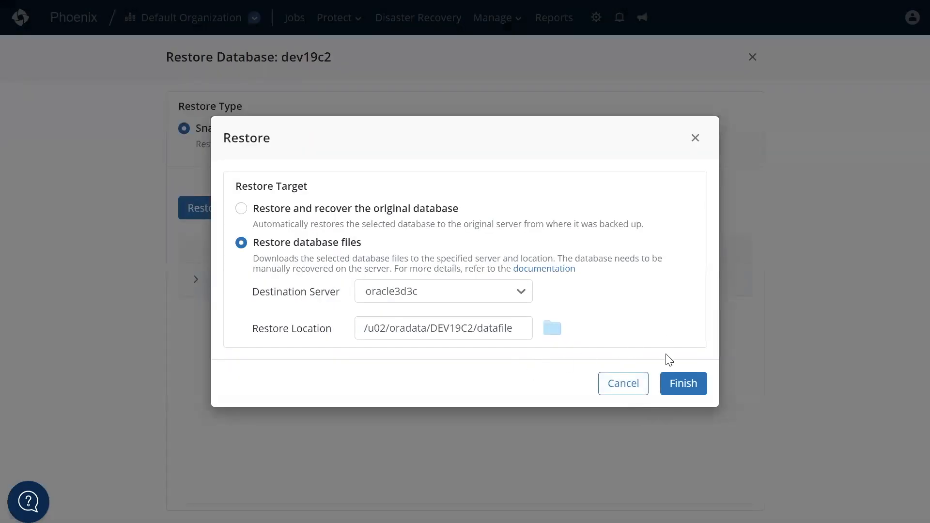
{"action": "left_click", "coordinate": [683, 382]}
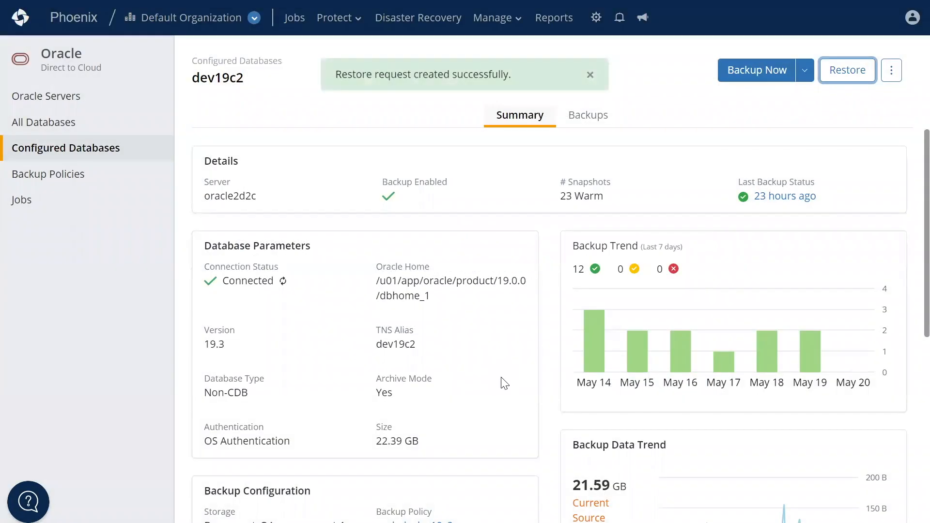